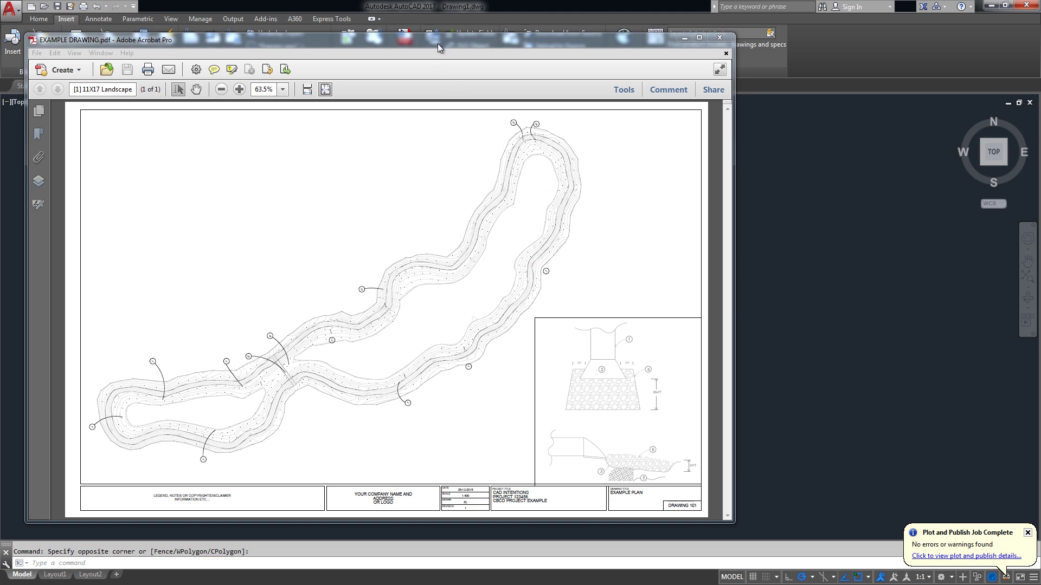
Step: Move the EXAMPLE DRAWING.pdf window away so the empty AutoCAD drawing is uncovered
{"action": "left_click_drag", "start_coordinate": [438, 43], "coordinate": [503, 44]}
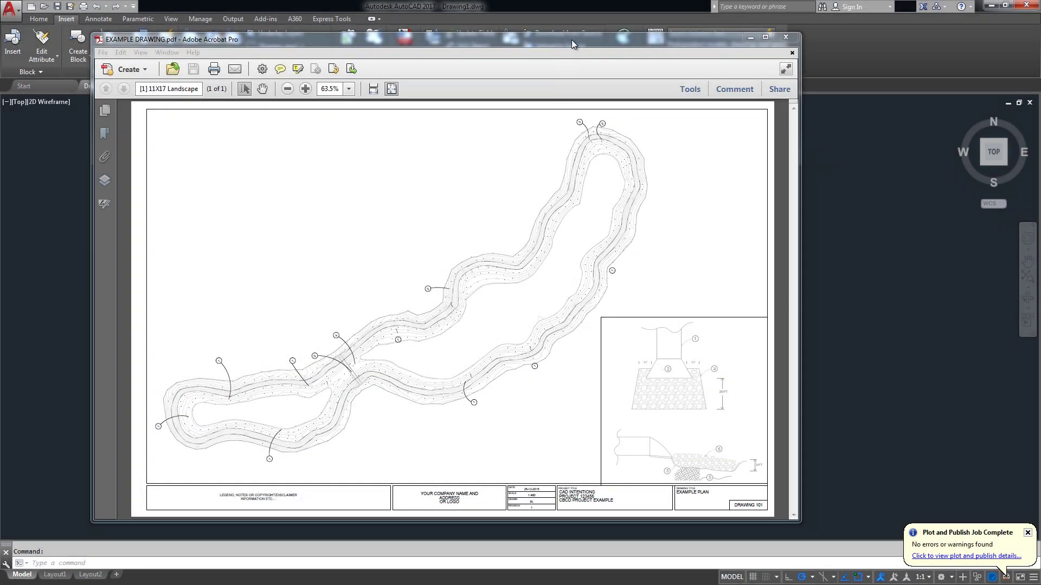
{"action": "left_click_drag", "start_coordinate": [571, 40], "coordinate": [560, 26]}
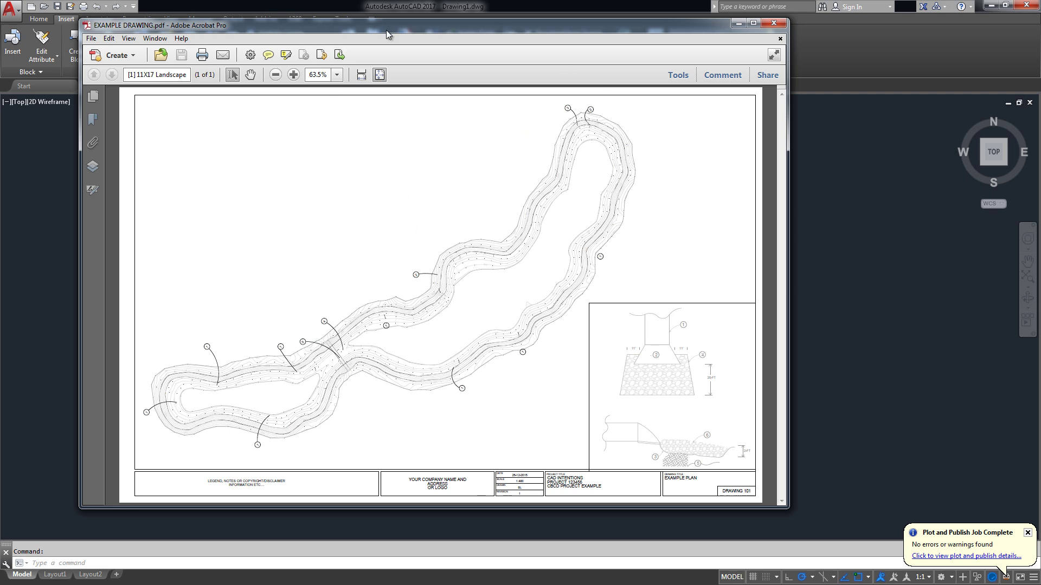
{"action": "mouse_move", "coordinate": [385, 30]}
{"action": "left_mouse_down"}
{"action": "mouse_move", "coordinate": [414, 37]}
{"action": "mouse_move", "coordinate": [365, 16]}
{"action": "mouse_move", "coordinate": [377, 24]}
{"action": "left_mouse_up"}
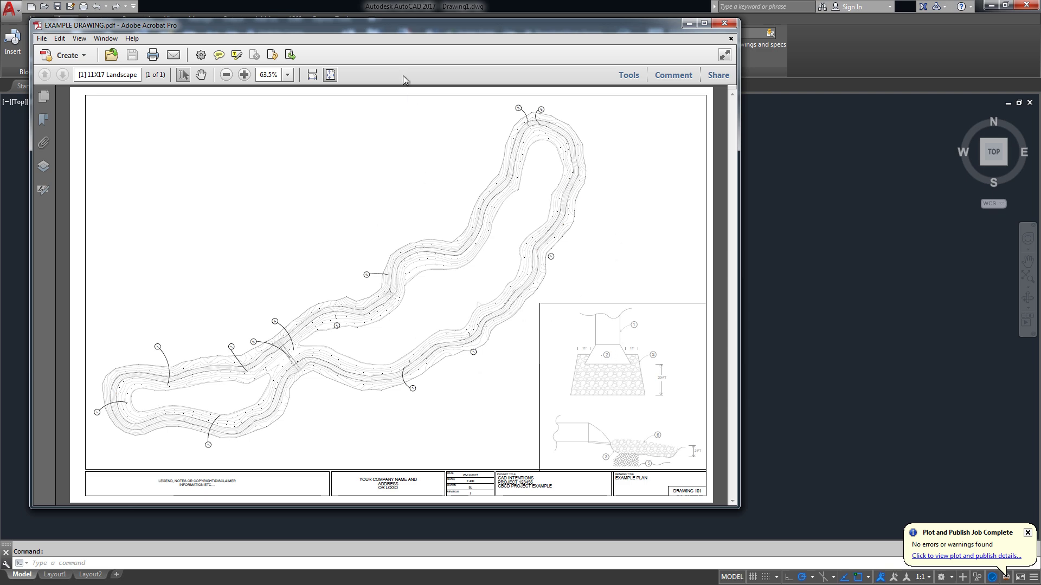
{"action": "mouse_move", "coordinate": [401, 28]}
{"action": "left_mouse_down"}
{"action": "mouse_move", "coordinate": [402, 42]}
{"action": "mouse_move", "coordinate": [431, 22]}
{"action": "mouse_move", "coordinate": [420, 21]}
{"action": "left_mouse_up"}
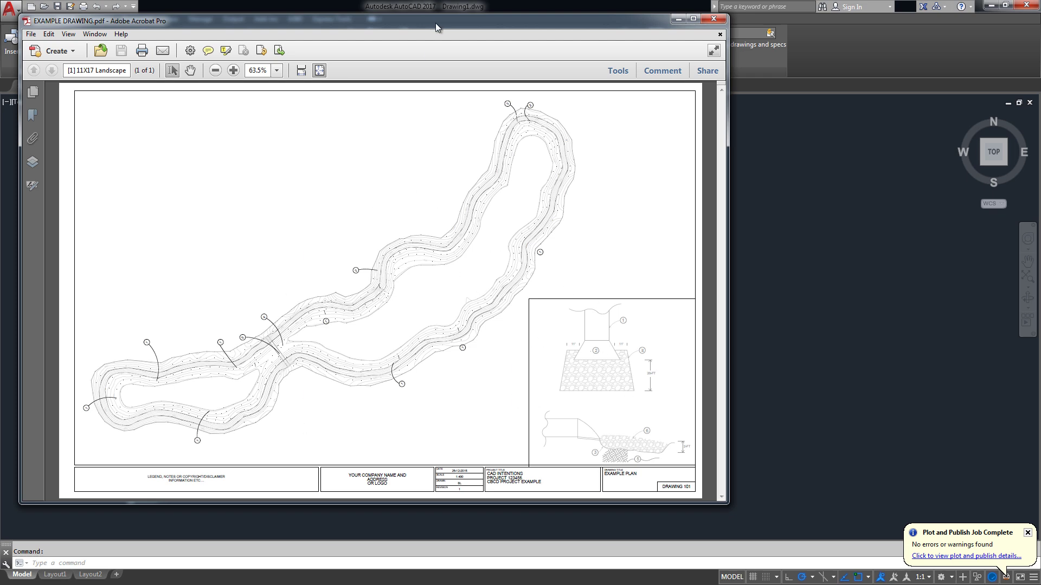
{"action": "left_click_drag", "start_coordinate": [435, 23], "coordinate": [0, 28]}
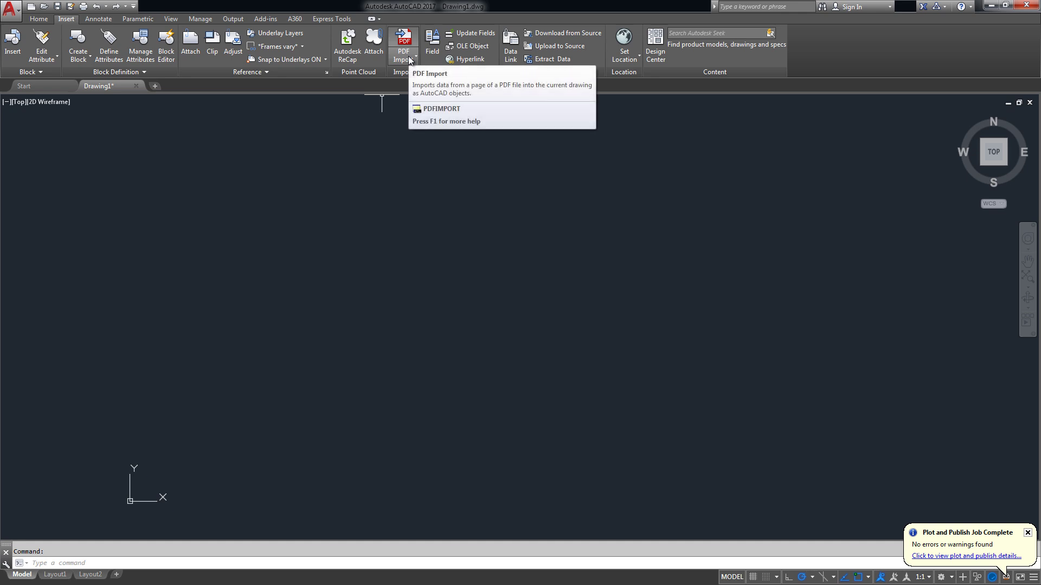
{"action": "left_click", "coordinate": [332, 161]}
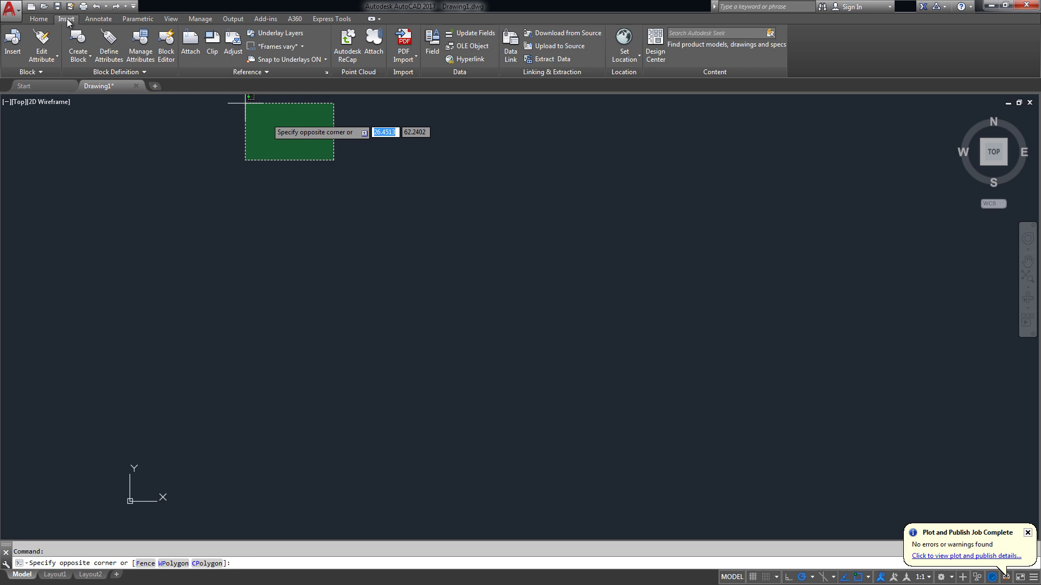
{"action": "left_click", "coordinate": [103, 125]}
{"action": "left_click", "coordinate": [43, 21]}
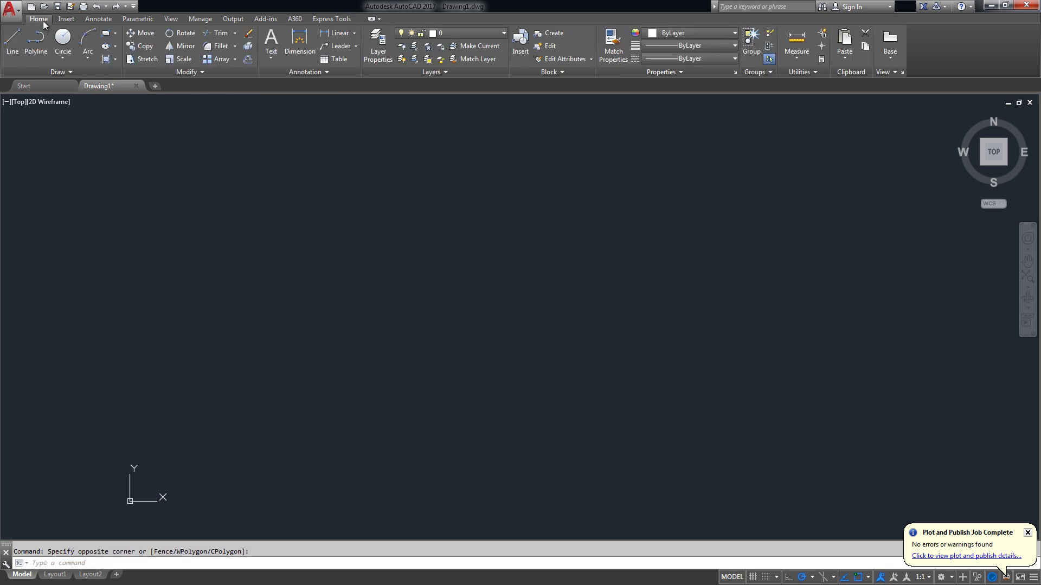
{"action": "left_click", "coordinate": [66, 19]}
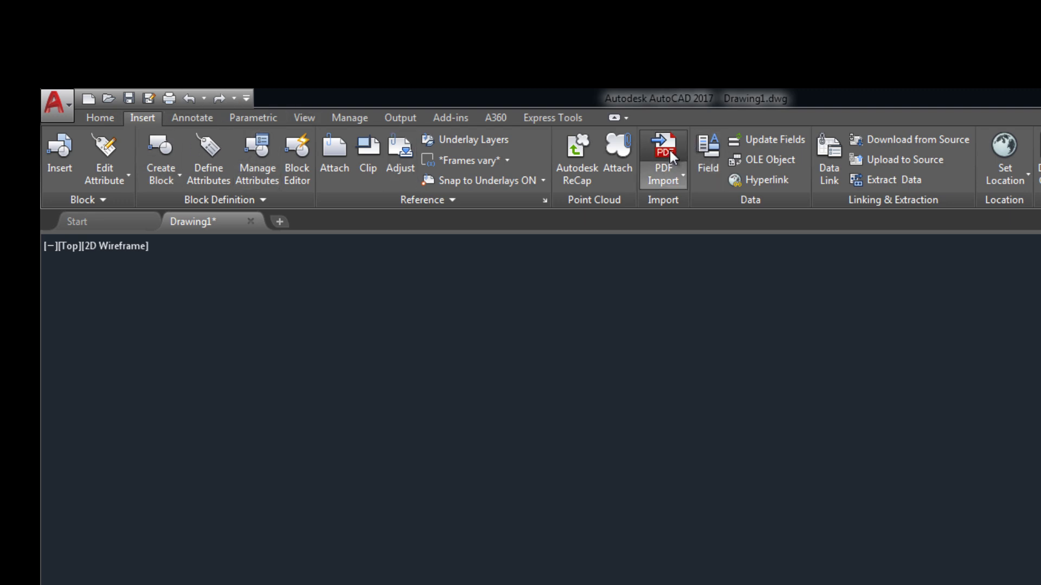
Step: Start a PDF import from file and open EXAMPLE DRAWING.pdf from the Convert pdf to dwg 2017 folder
{"action": "left_click", "coordinate": [670, 154]}
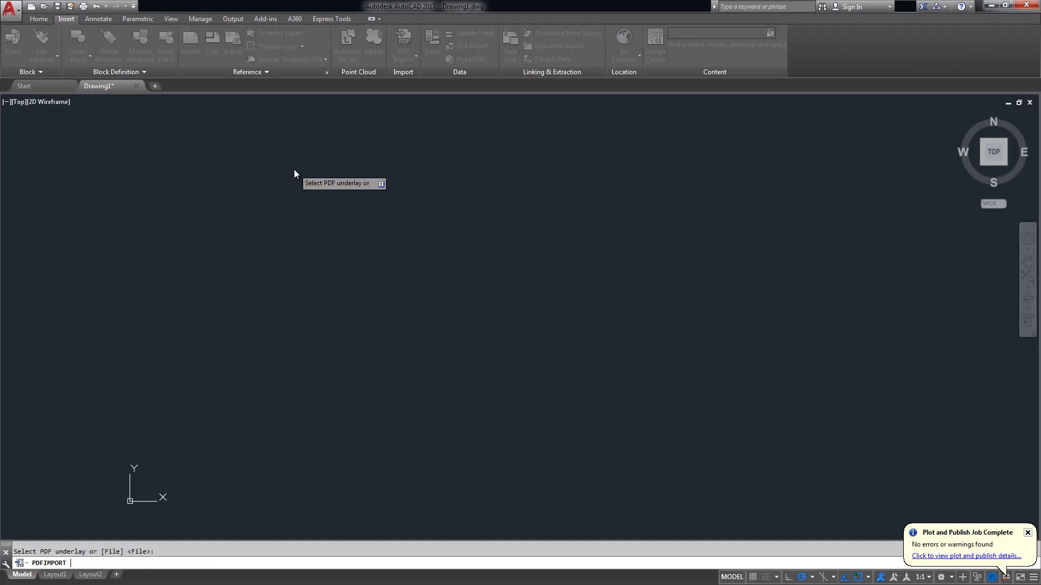
{"action": "key", "text": "Return"}
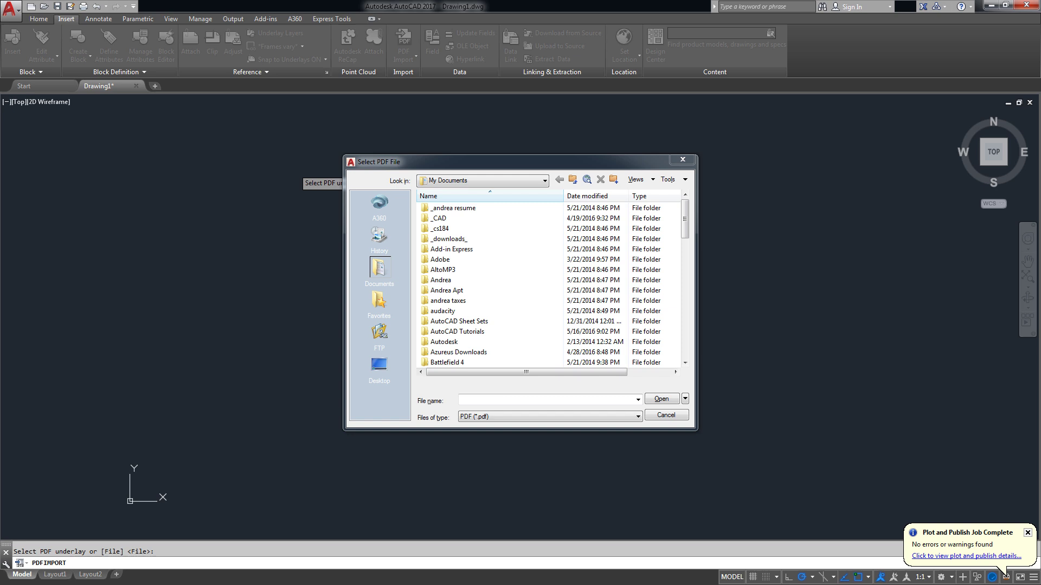
{"action": "left_click", "coordinate": [517, 400]}
{"action": "key", "text": "ctrl+v"}
{"action": "left_click", "coordinate": [658, 404]}
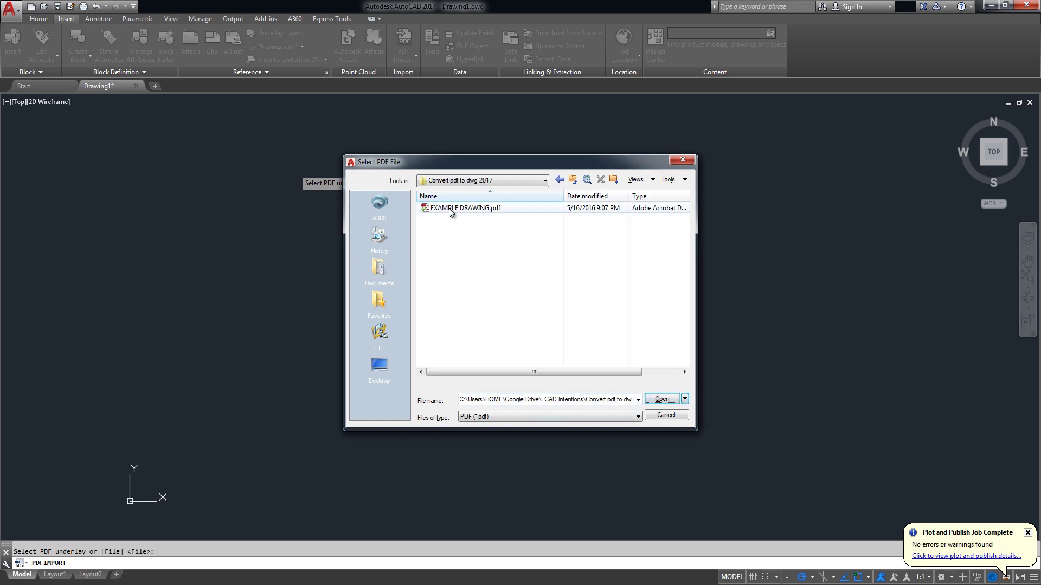
{"action": "left_click", "coordinate": [453, 209]}
{"action": "left_click", "coordinate": [659, 400]}
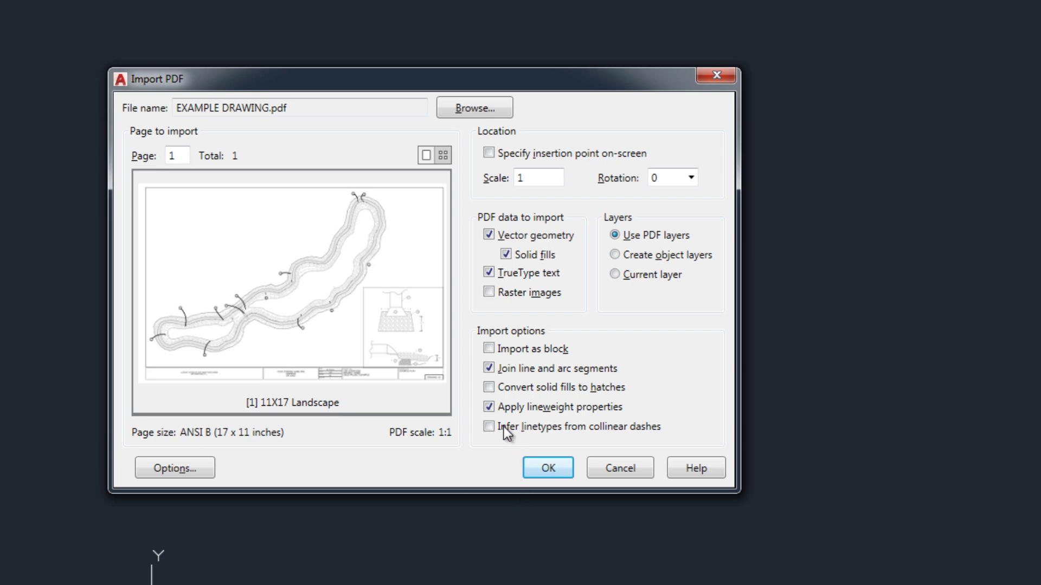
Step: Turn on converting solid fills to hatches and import page 1 of the PDF with the other settings as they are
{"action": "key", "text": "alt"}
{"action": "left_click", "coordinate": [491, 387]}
{"action": "left_click", "coordinate": [549, 469]}
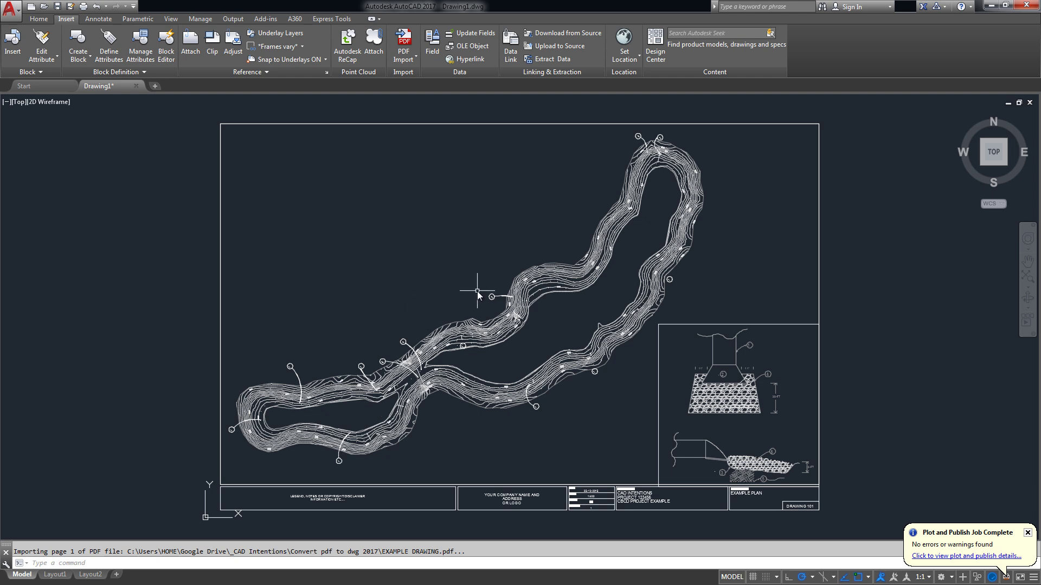
Step: Examine the imported contour lines by selecting several of them along the lower bend of the site plan
{"action": "middle_click_drag", "start_coordinate": [563, 305], "coordinate": [524, 261]}
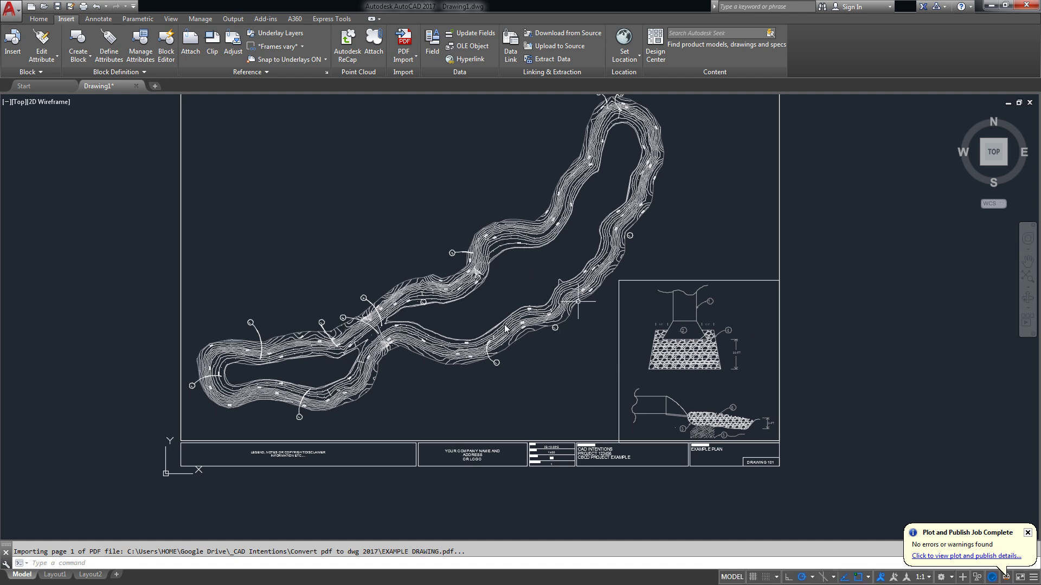
{"action": "scroll", "coordinate": [499, 371], "scroll_direction": "up", "scroll_amount": 5}
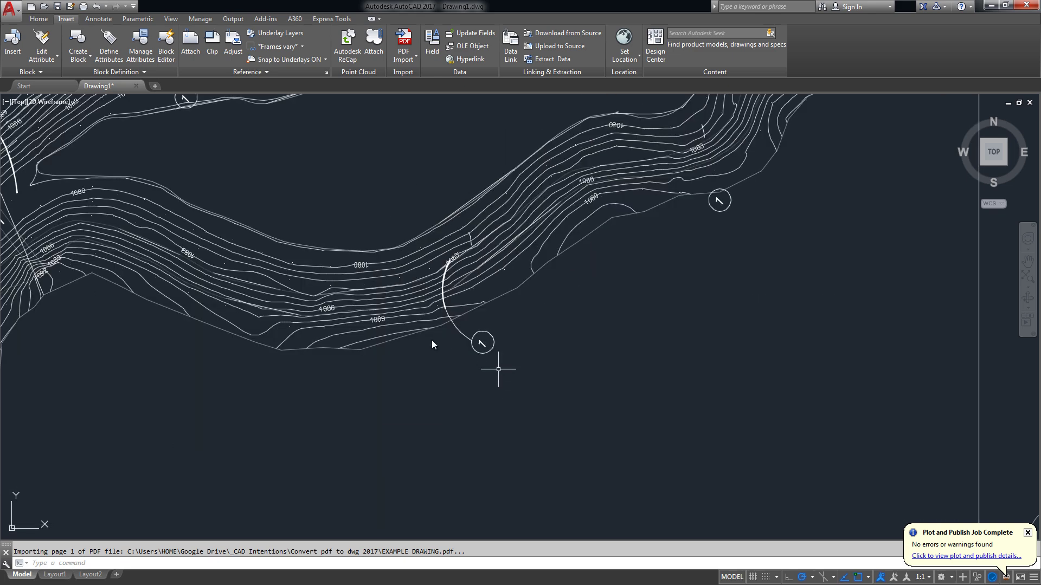
{"action": "left_click", "coordinate": [396, 324]}
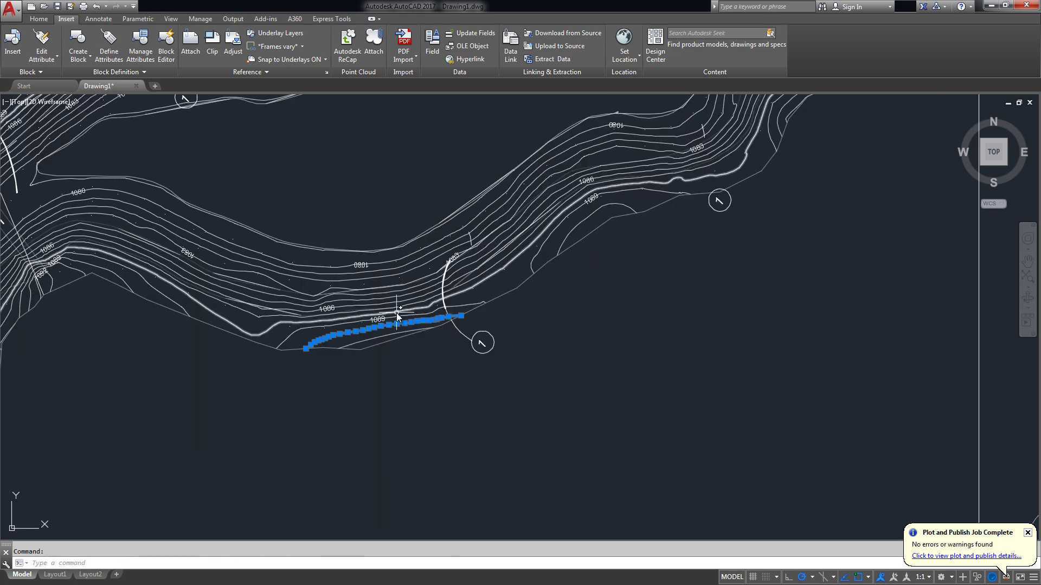
{"action": "key", "text": "Escape"}
{"action": "left_click", "coordinate": [392, 318]}
{"action": "left_click", "coordinate": [392, 308]}
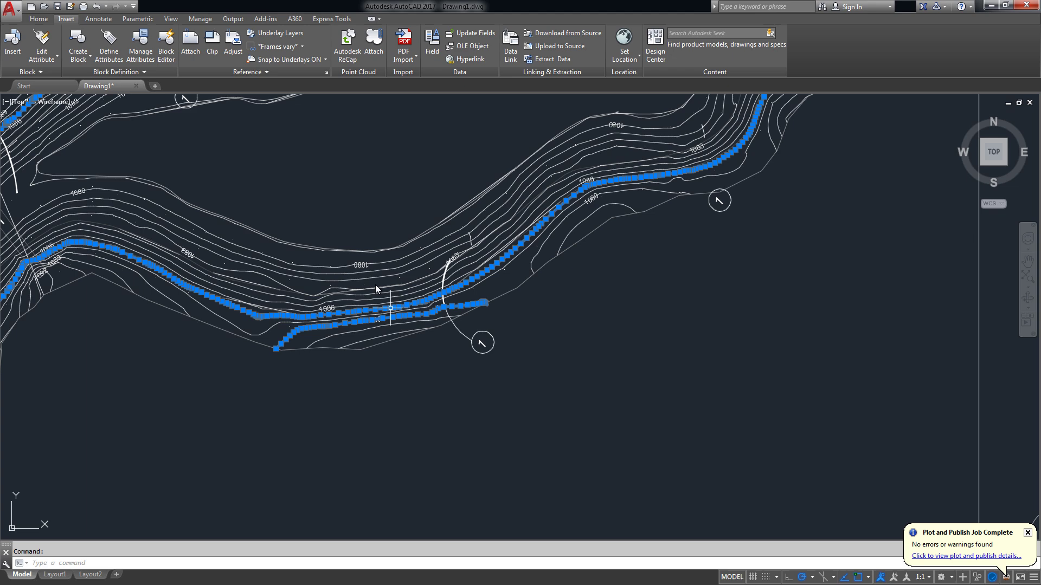
{"action": "key", "text": "Escape"}
{"action": "left_click", "coordinate": [373, 279]}
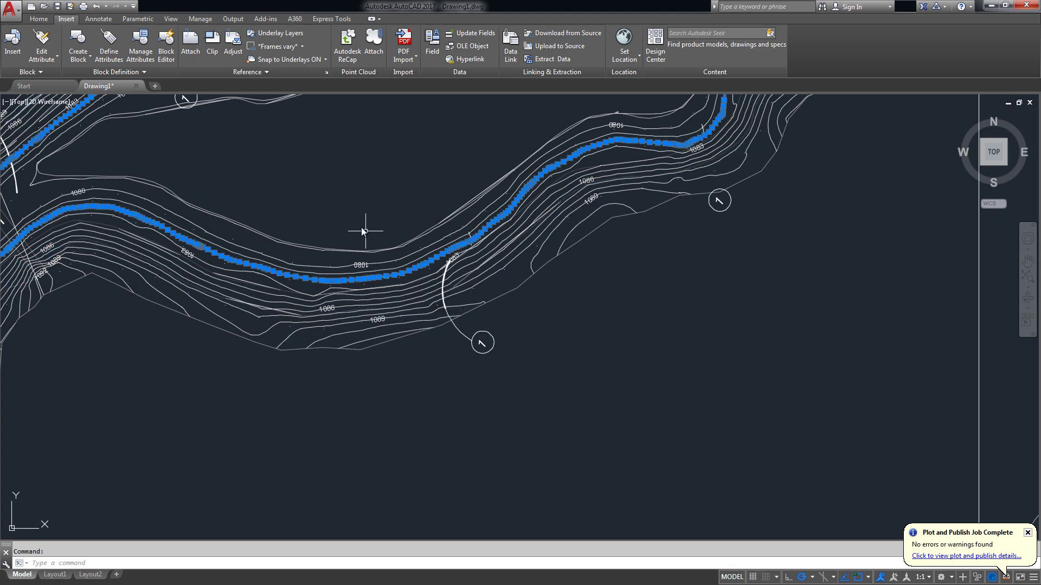
{"action": "scroll", "coordinate": [363, 231], "scroll_direction": "down", "scroll_amount": 5}
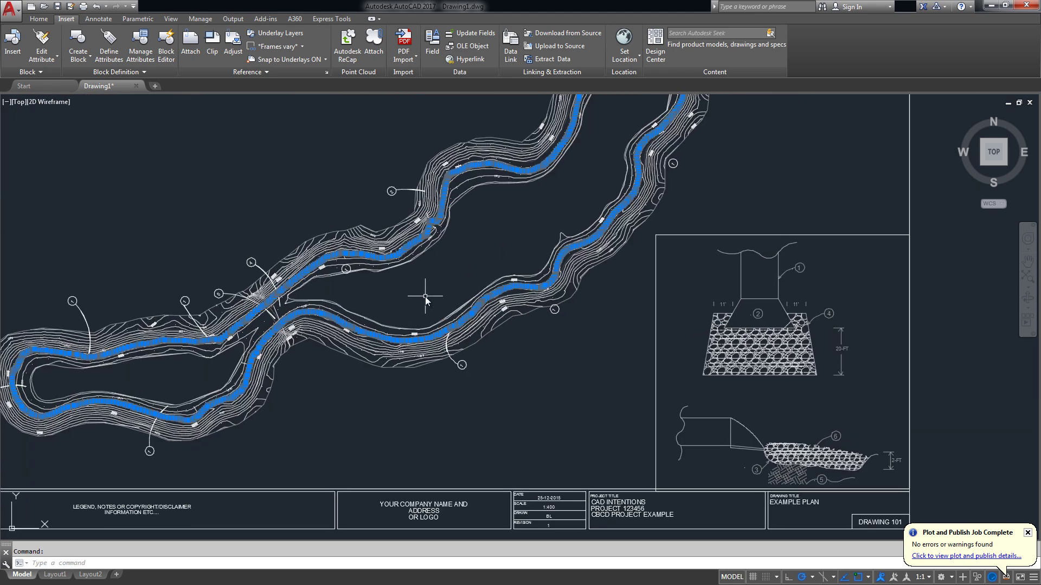
{"action": "key", "text": "Escape"}
Step: Examine the properties of the numbered callout text and the 1089 contour label
{"action": "scroll", "coordinate": [459, 355], "scroll_direction": "up", "scroll_amount": 5}
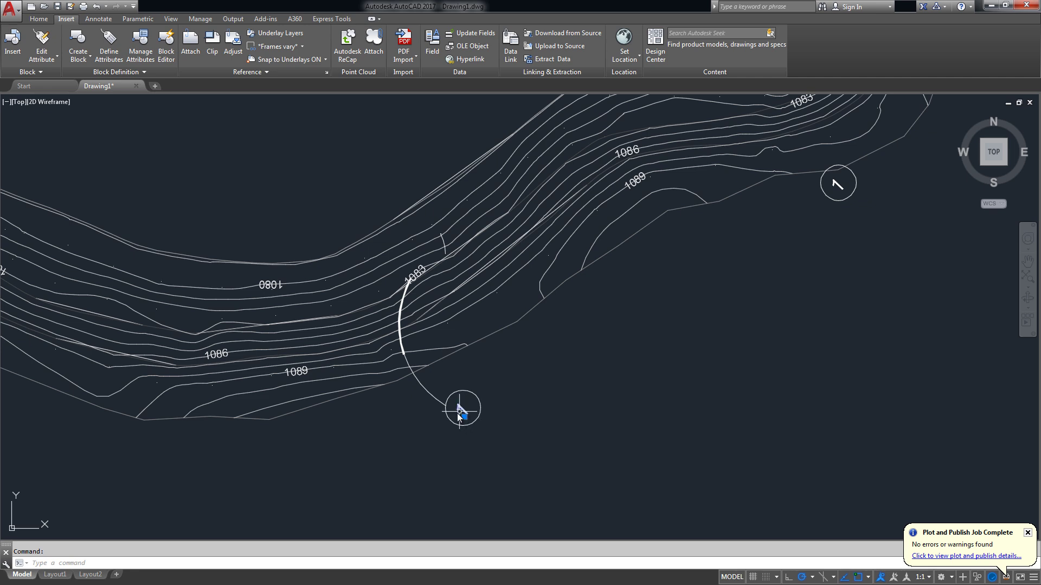
{"action": "double_click", "coordinate": [18, 215]}
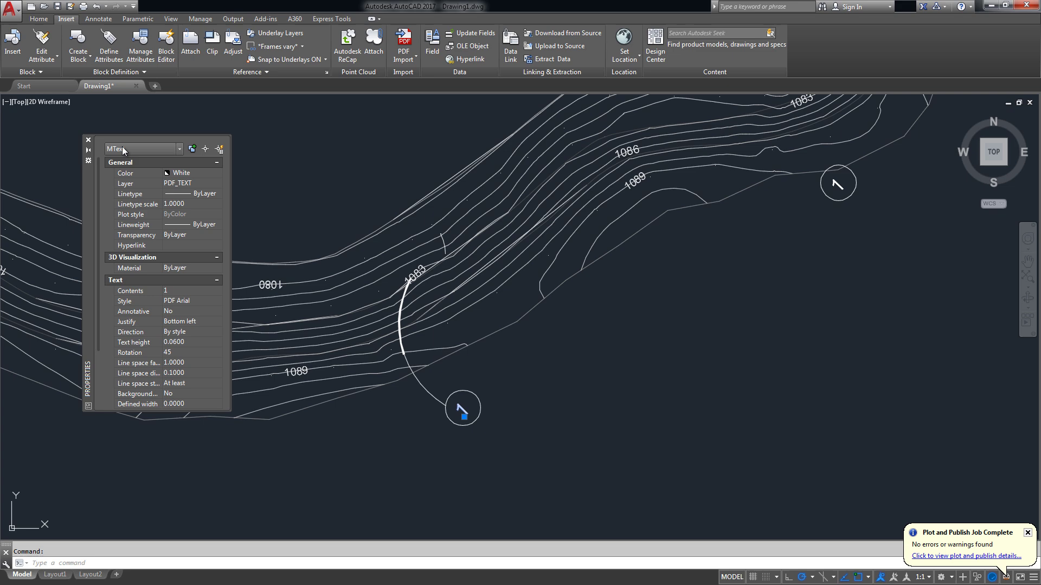
{"action": "key", "text": "Escape"}
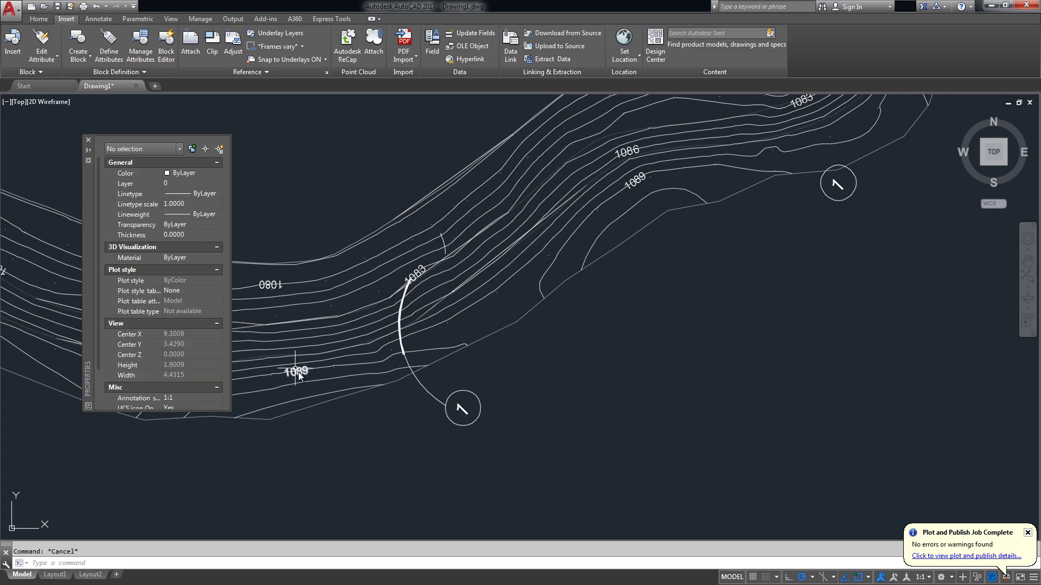
{"action": "left_click", "coordinate": [298, 373]}
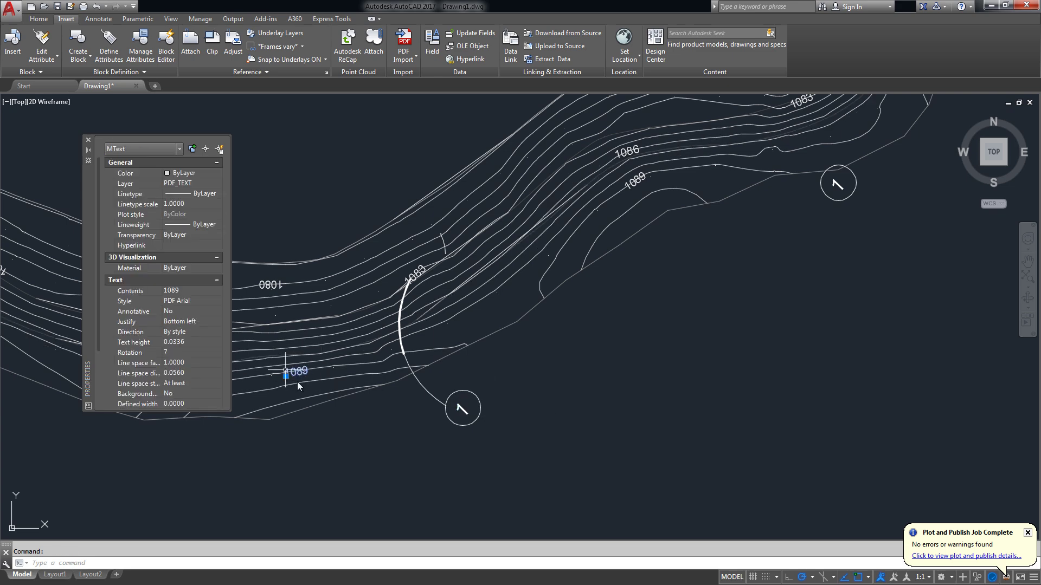
{"action": "key", "text": "Escape"}
Step: Examine how the stone hatch in the upper detail was imported by selecting individual stone outlines and checking their properties
{"action": "scroll", "coordinate": [388, 344], "scroll_direction": "down", "scroll_amount": 8}
{"action": "scroll", "coordinate": [379, 352], "scroll_direction": "up", "scroll_amount": 8}
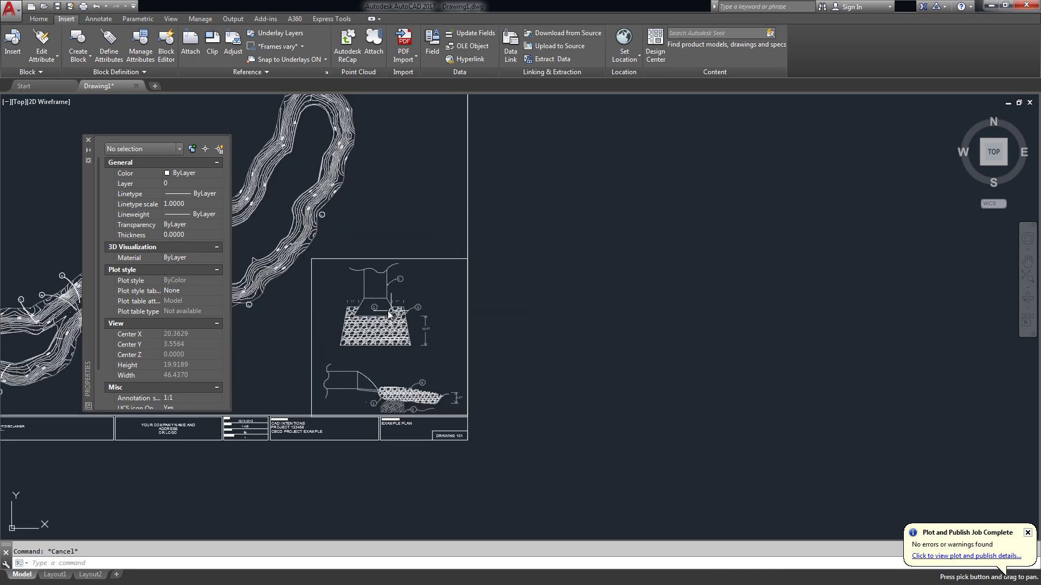
{"action": "middle_click_drag", "start_coordinate": [364, 386], "coordinate": [405, 321]}
{"action": "scroll", "coordinate": [405, 321], "scroll_direction": "up", "scroll_amount": 2}
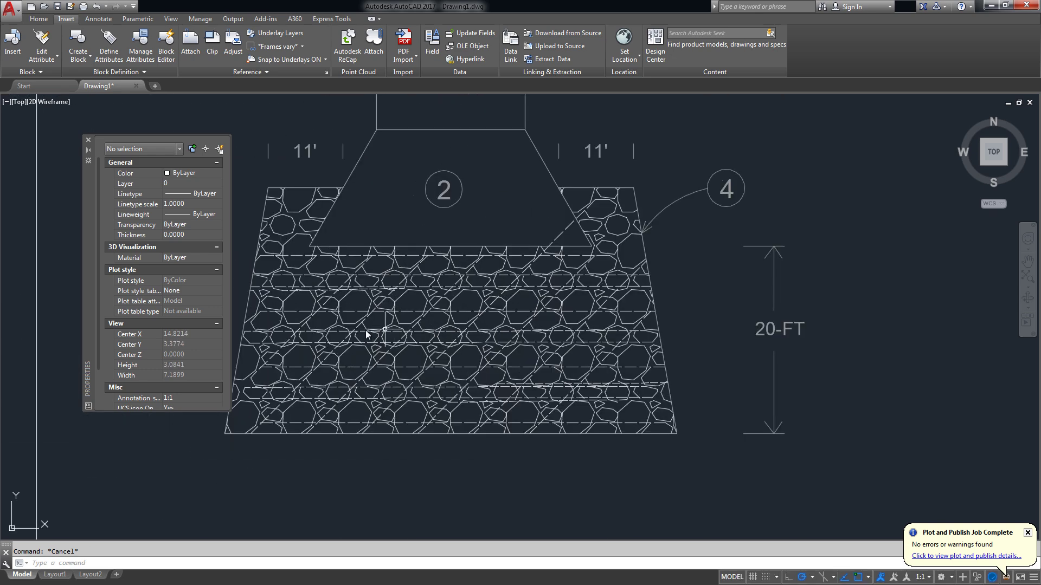
{"action": "left_click", "coordinate": [342, 303]}
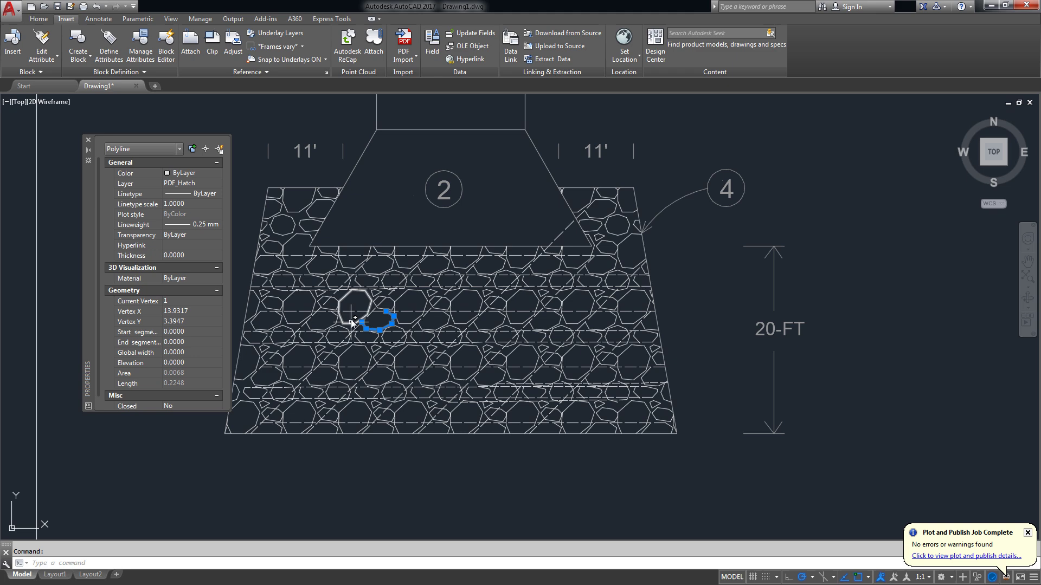
{"action": "key", "text": "Escape"}
{"action": "left_click", "coordinate": [344, 321]}
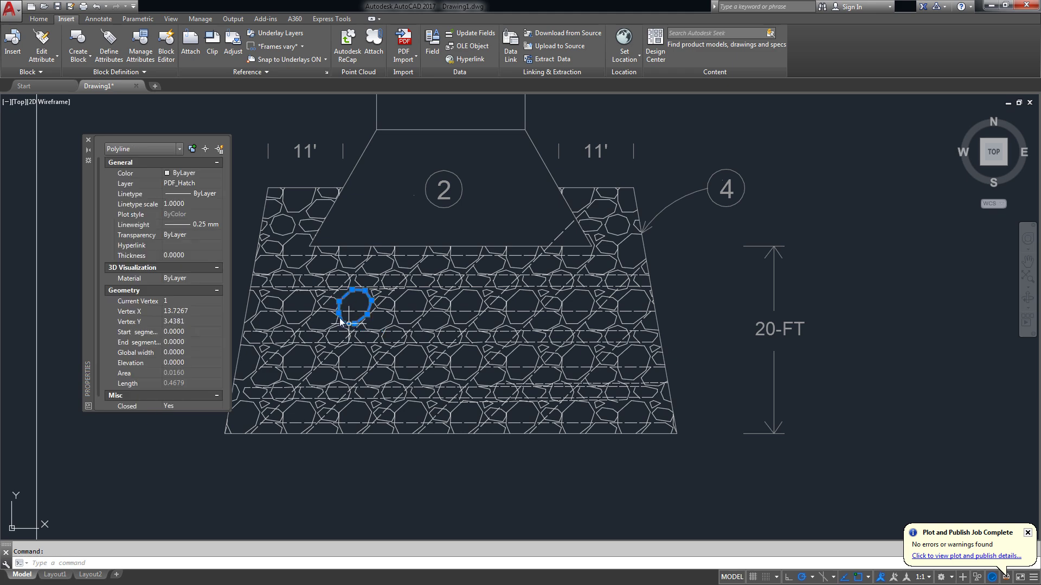
{"action": "left_click", "coordinate": [310, 297]}
{"action": "key", "text": "Escape"}
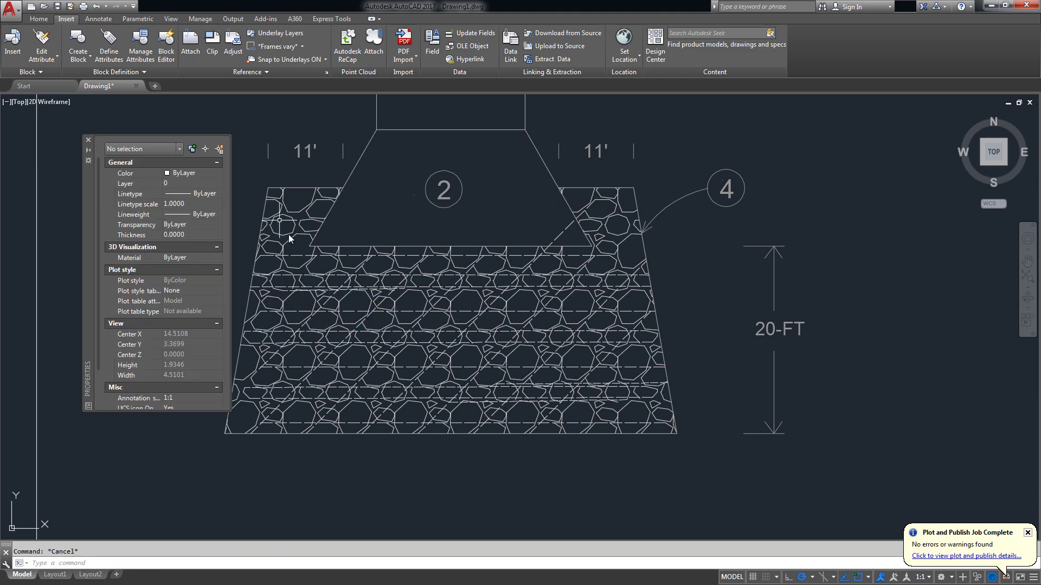
Step: Examine the stone and earth hatching in the lower detail between callouts 3, 5 and 6
{"action": "scroll", "coordinate": [373, 243], "scroll_direction": "down", "scroll_amount": 4}
{"action": "scroll", "coordinate": [450, 352], "scroll_direction": "up", "scroll_amount": 6}
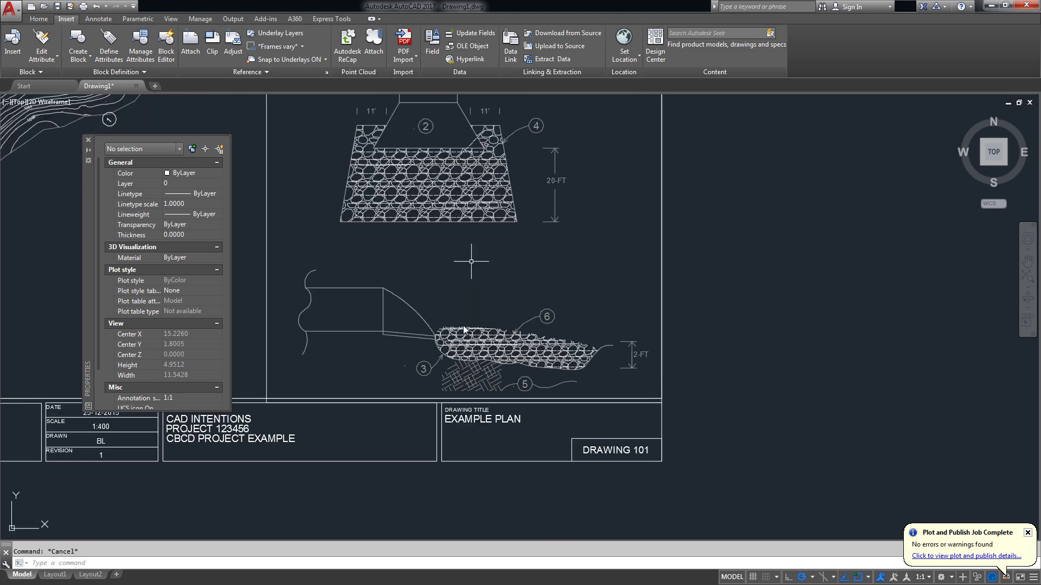
{"action": "left_click", "coordinate": [453, 370]}
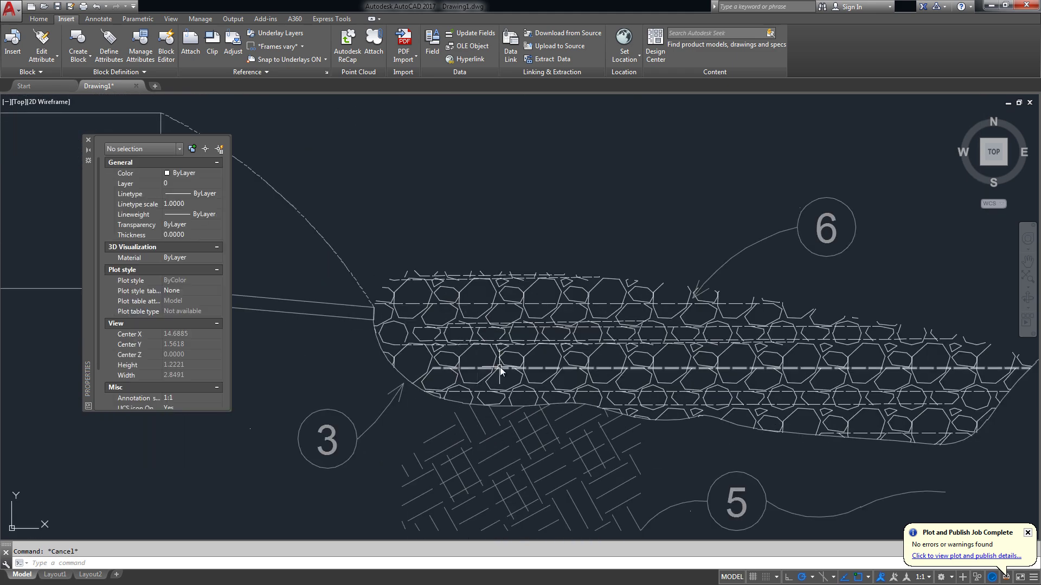
{"action": "scroll", "coordinate": [477, 364], "scroll_direction": "down", "scroll_amount": 3}
{"action": "left_click", "coordinate": [486, 416]}
{"action": "key", "text": "Escape"}
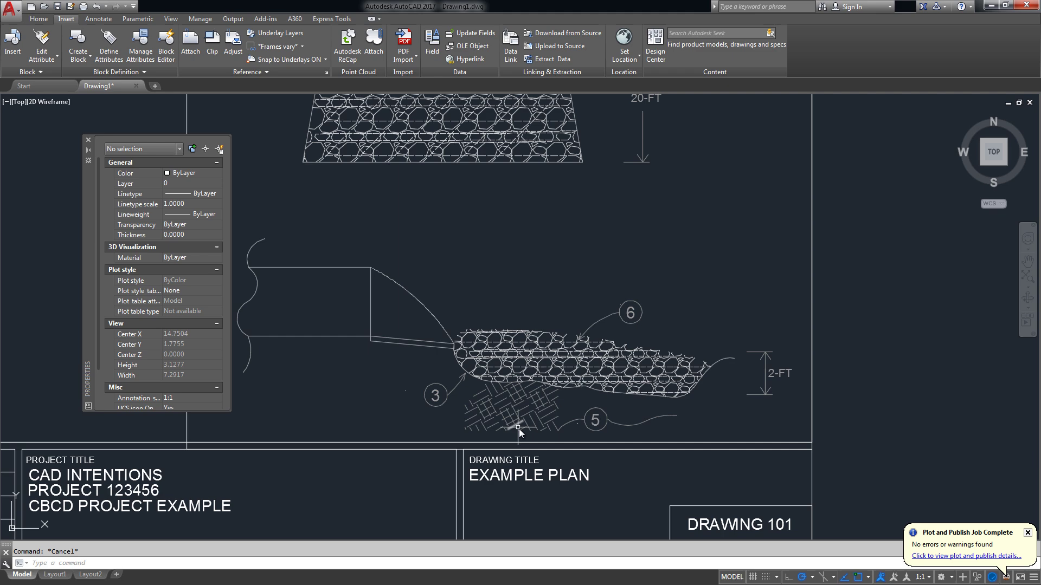
{"action": "scroll", "coordinate": [507, 425], "scroll_direction": "up", "scroll_amount": 5}
{"action": "scroll", "coordinate": [524, 422], "scroll_direction": "down", "scroll_amount": 10}
{"action": "scroll", "coordinate": [488, 367], "scroll_direction": "down", "scroll_amount": 5}
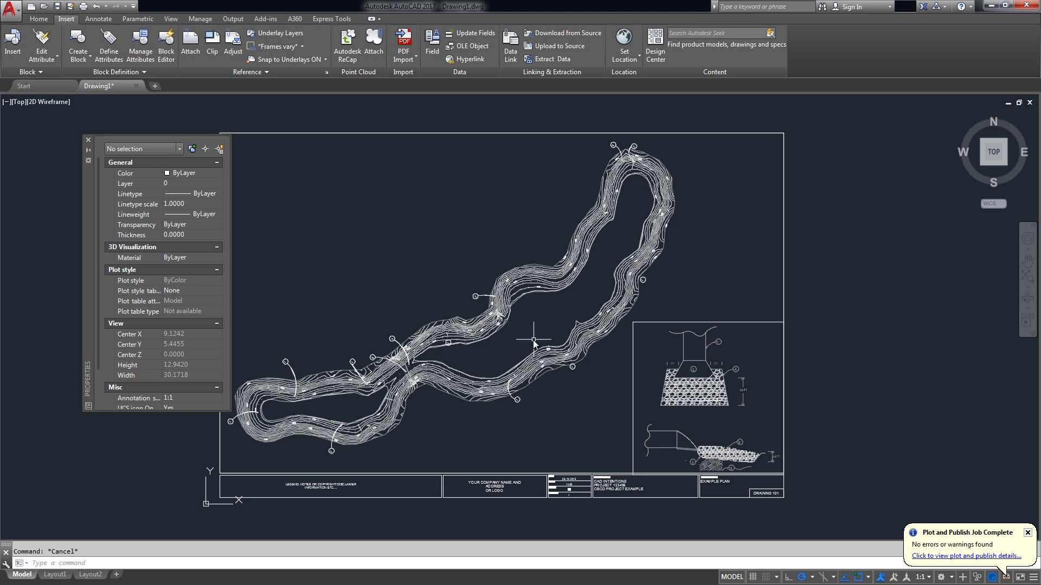
{"action": "middle_click_drag", "start_coordinate": [511, 373], "coordinate": [490, 333]}
{"action": "scroll", "coordinate": [539, 345], "scroll_direction": "down", "scroll_amount": 1}
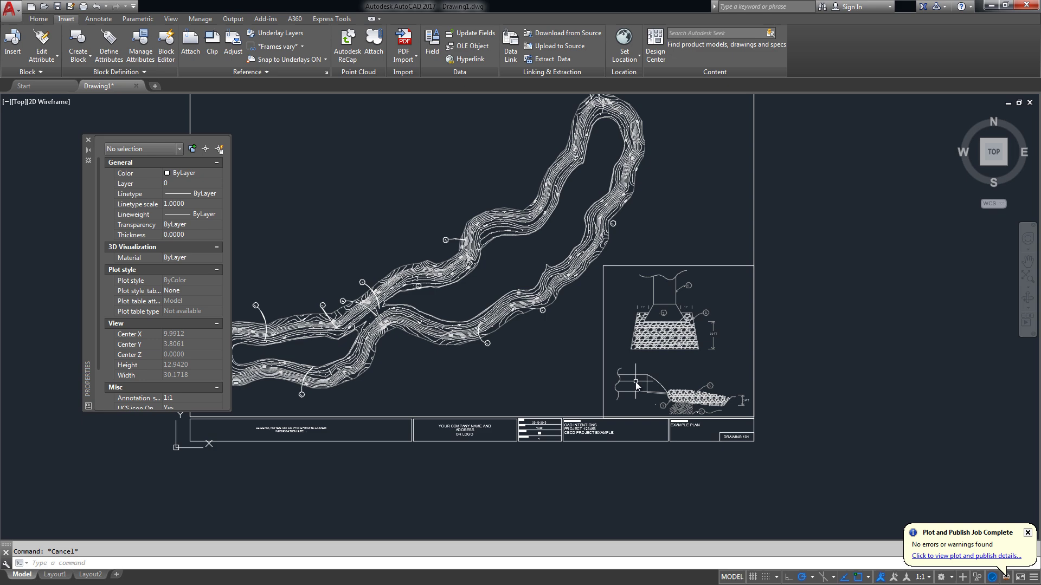
{"action": "scroll", "coordinate": [575, 344], "scroll_direction": "up", "scroll_amount": 2}
{"action": "scroll", "coordinate": [553, 327], "scroll_direction": "down", "scroll_amount": 3}
{"action": "middle_click_drag", "start_coordinate": [553, 329], "coordinate": [578, 367]}
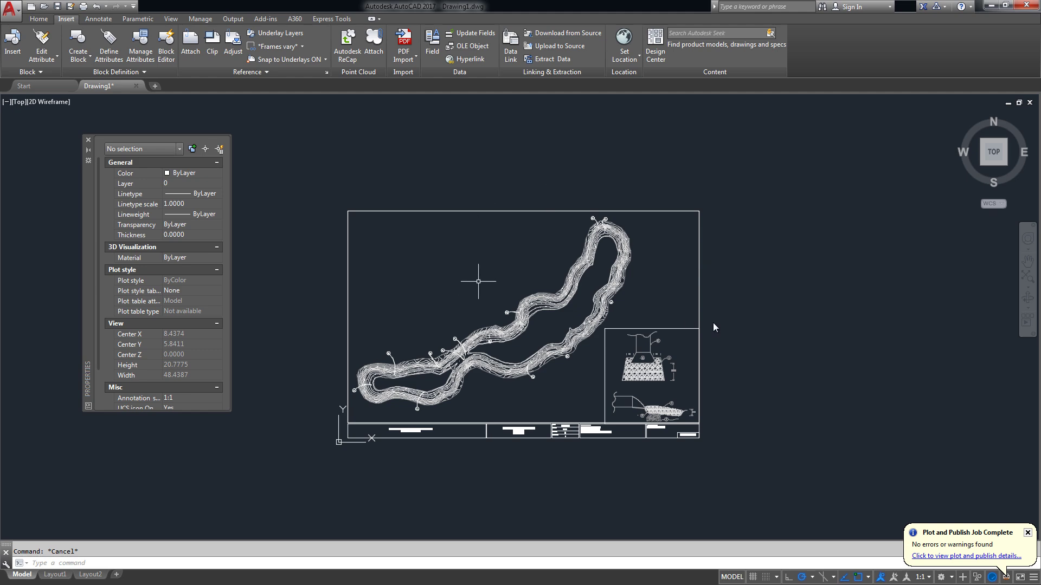
{"action": "middle_click_drag", "start_coordinate": [735, 302], "coordinate": [734, 301]}
{"action": "scroll", "coordinate": [648, 300], "scroll_direction": "up", "scroll_amount": 3}
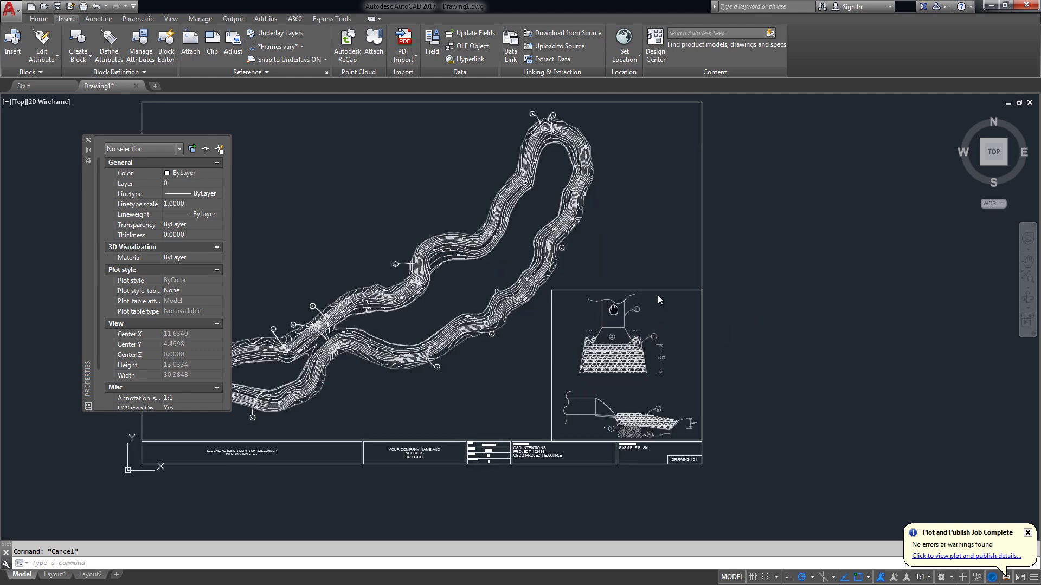